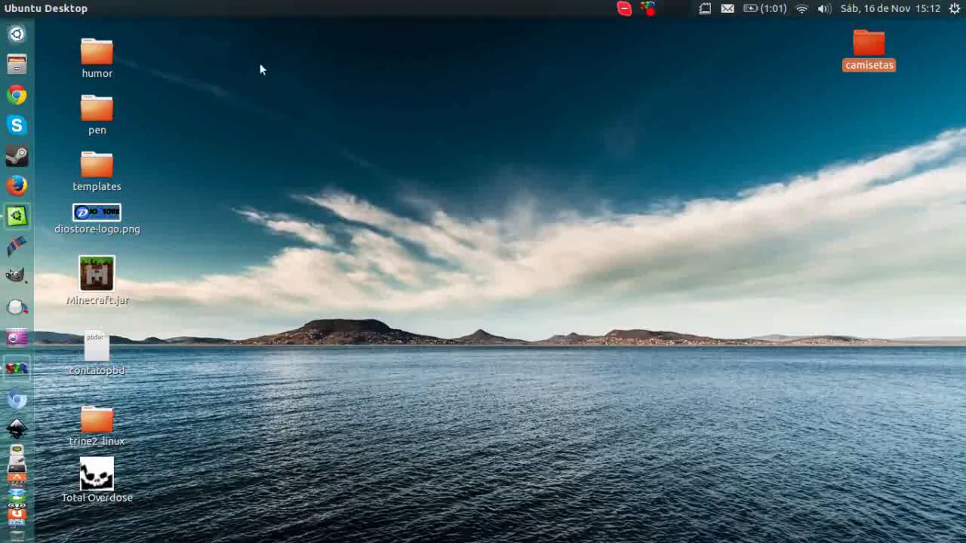
- Open Ubuntu Tweak, maximize and restore its window, and place it in the middle of the desktop
click(19, 216)
drag(613, 64, 608, 10)
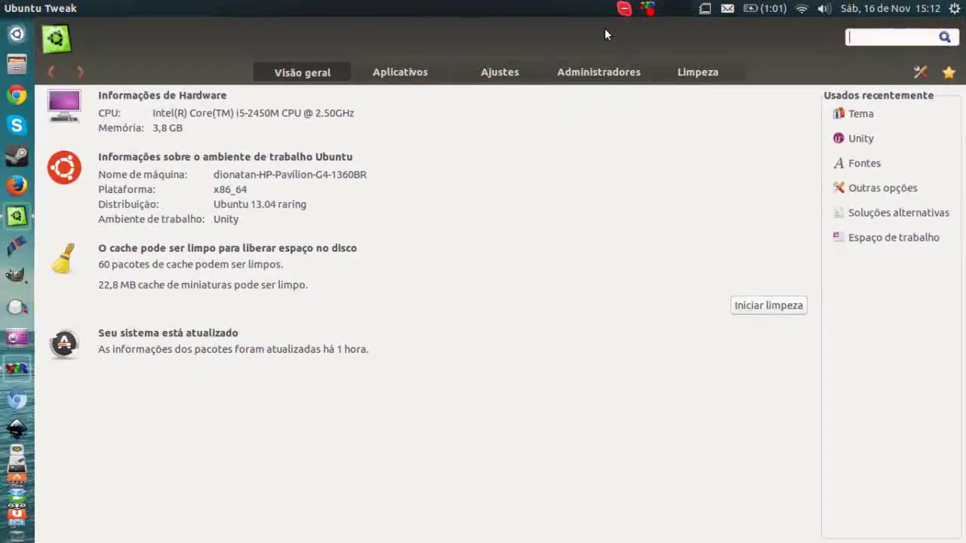
double_click(476, 8)
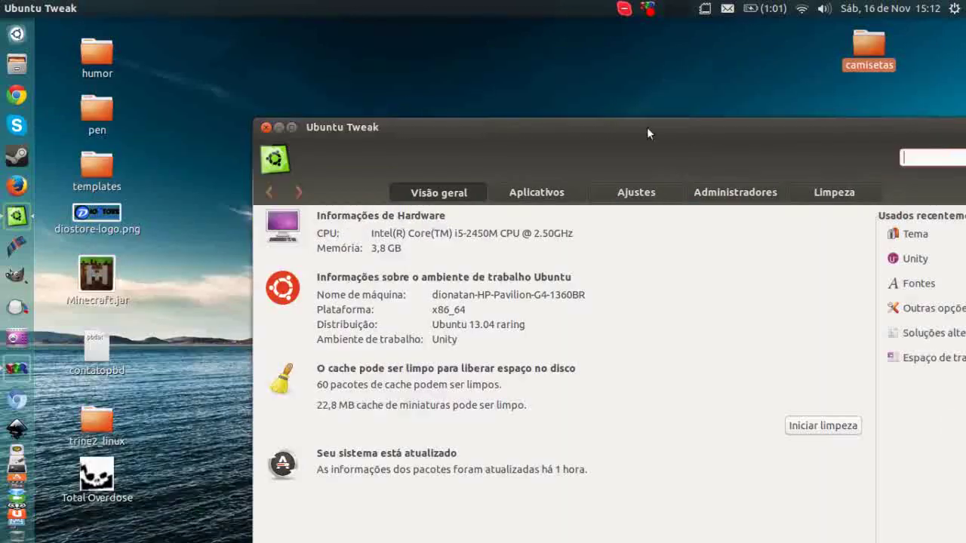
drag(647, 127, 537, 60)
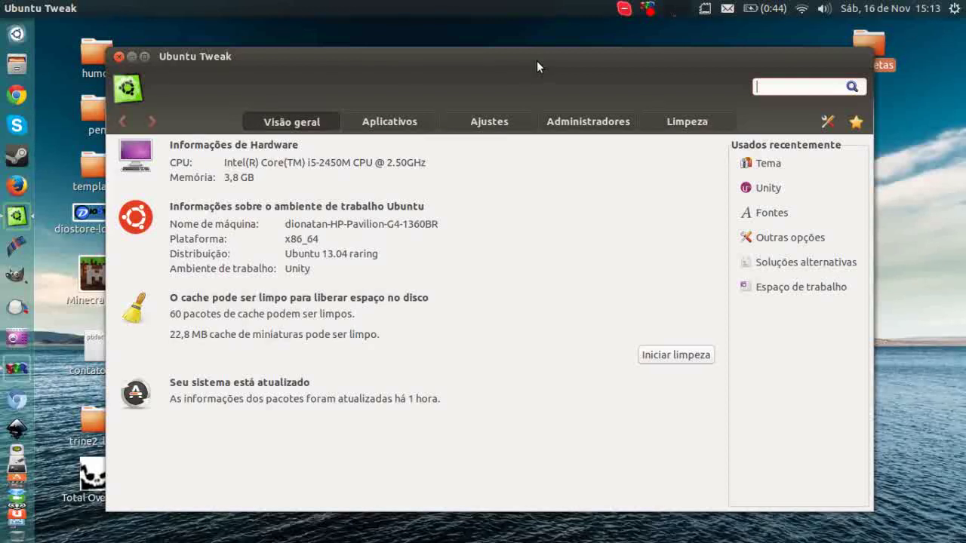
- Search the installed applications for "uni" and launch Ferramenta de ajuste do Unity
click(25, 35)
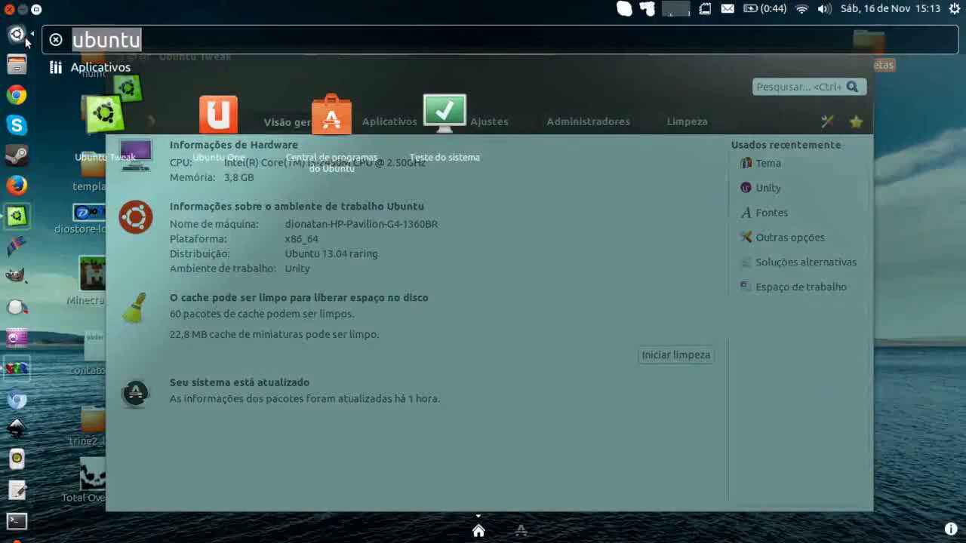
text(uni)
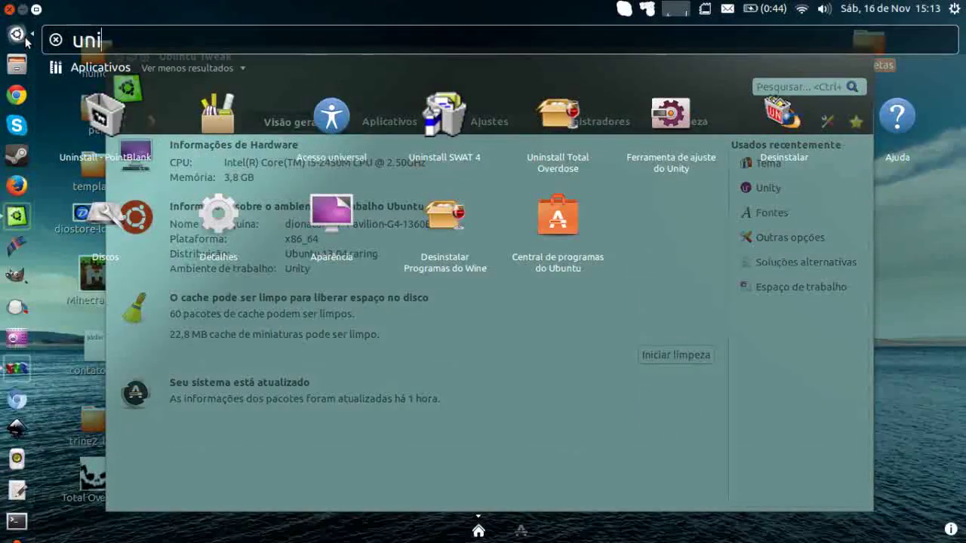
key(Down)
key(Down)
key(Right)
key(Right)
key(Right)
key(Right)
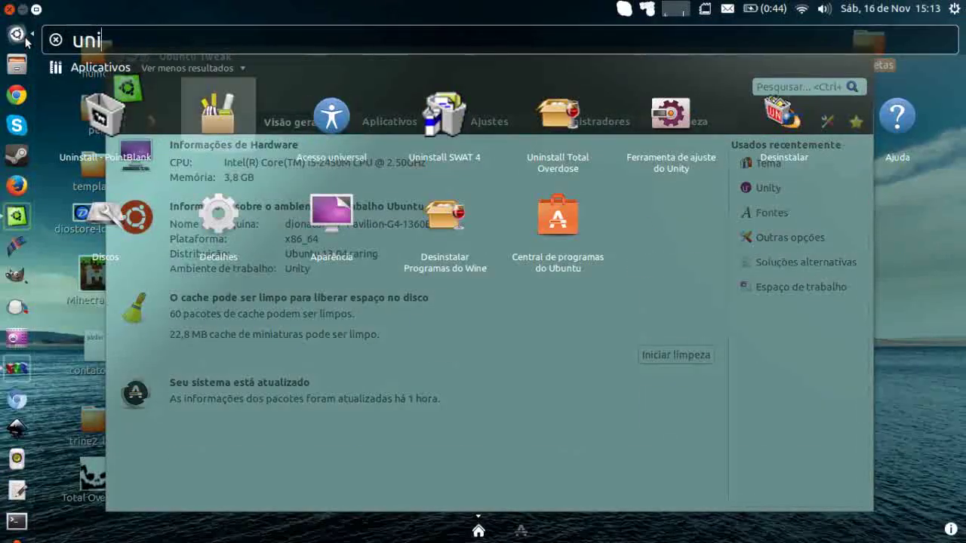
key(Right)
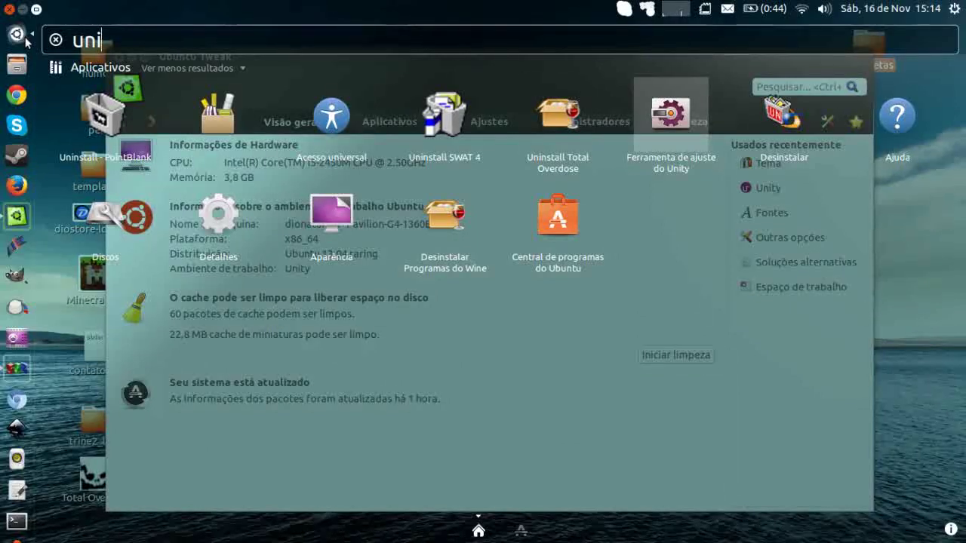
key(Return)
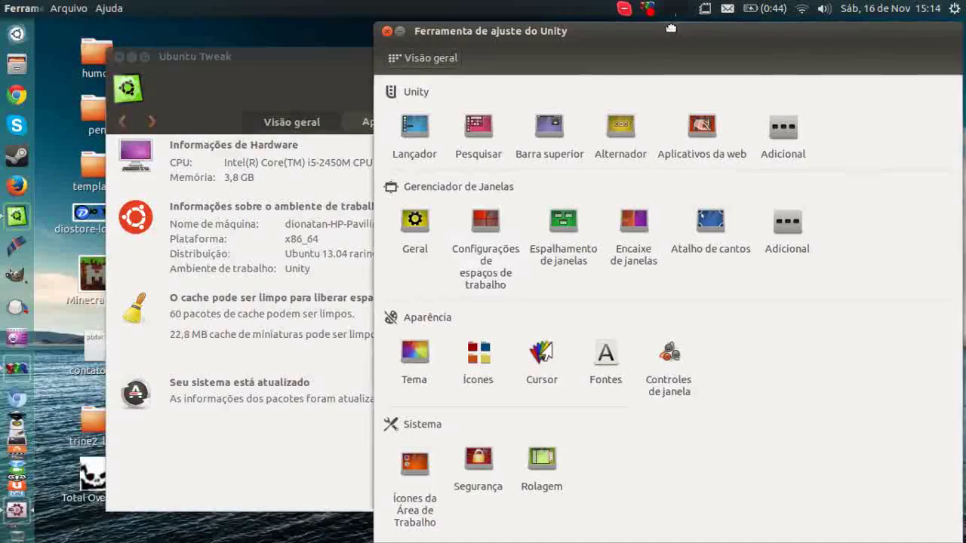
- Rearrange the Ubuntu Tweak and Ferramenta de ajuste do Unity windows to compare their overview pages
drag(398, 60, 576, 51)
click(321, 55)
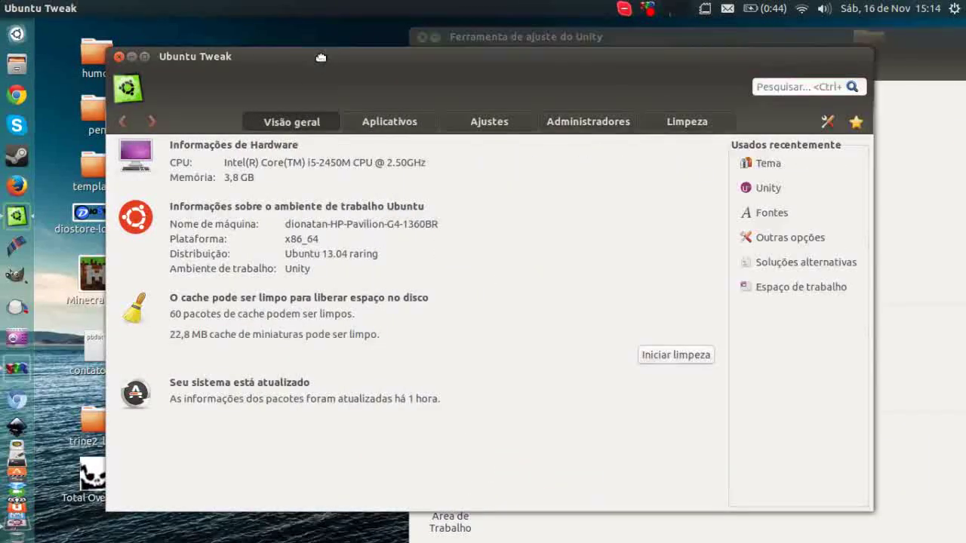
drag(763, 43, 758, 83)
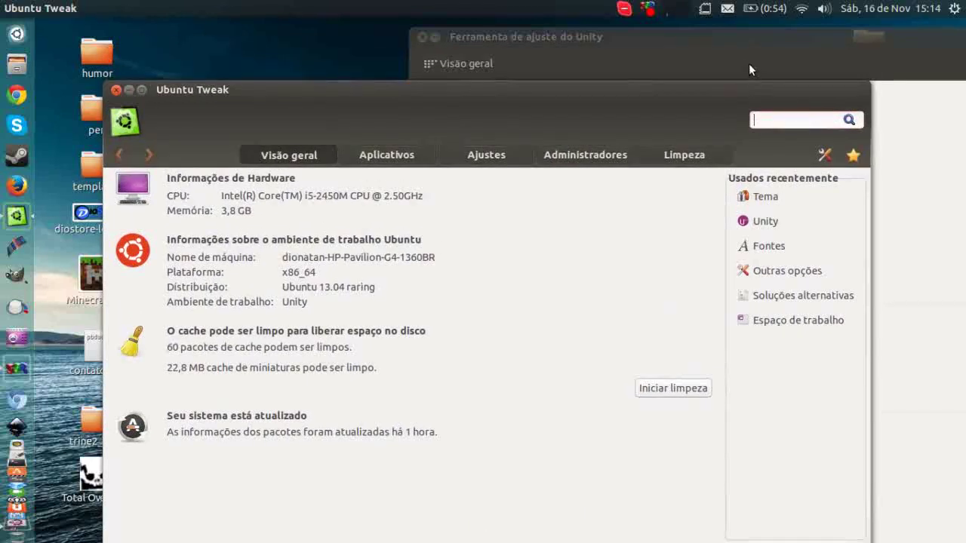
click(739, 43)
drag(326, 89, 341, 85)
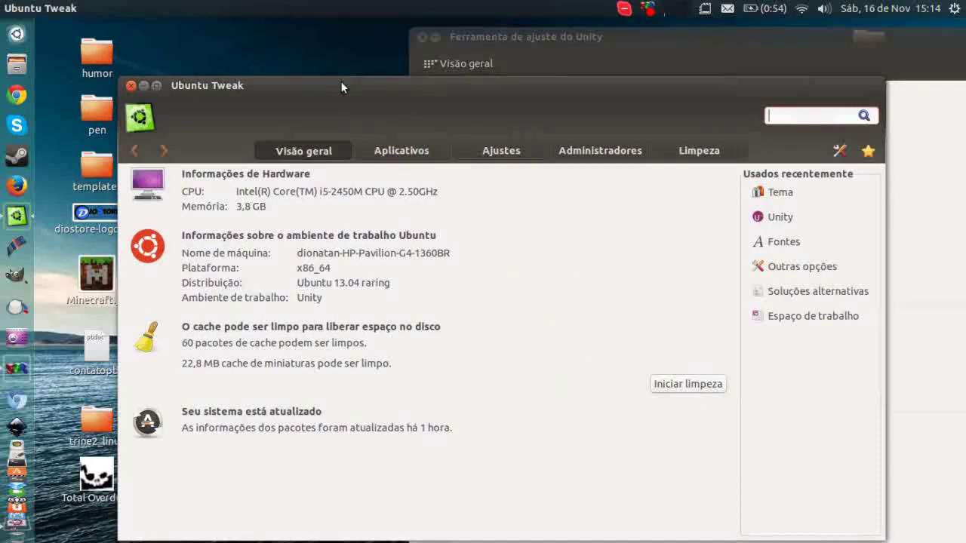
mouse_move(596, 38)
mouse_down()
mouse_move(348, 37)
mouse_move(616, 18)
mouse_move(611, 53)
mouse_move(584, 43)
mouse_up()
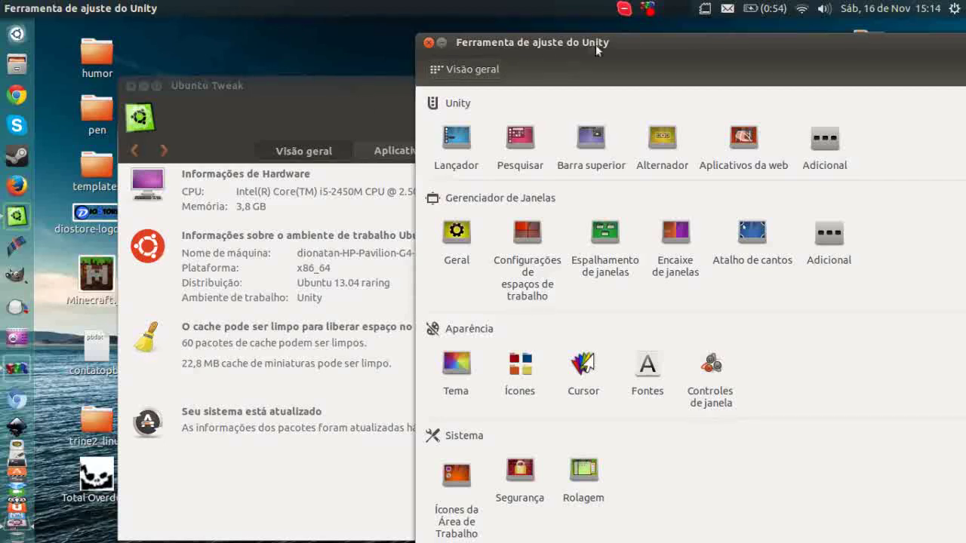
drag(596, 44, 477, 25)
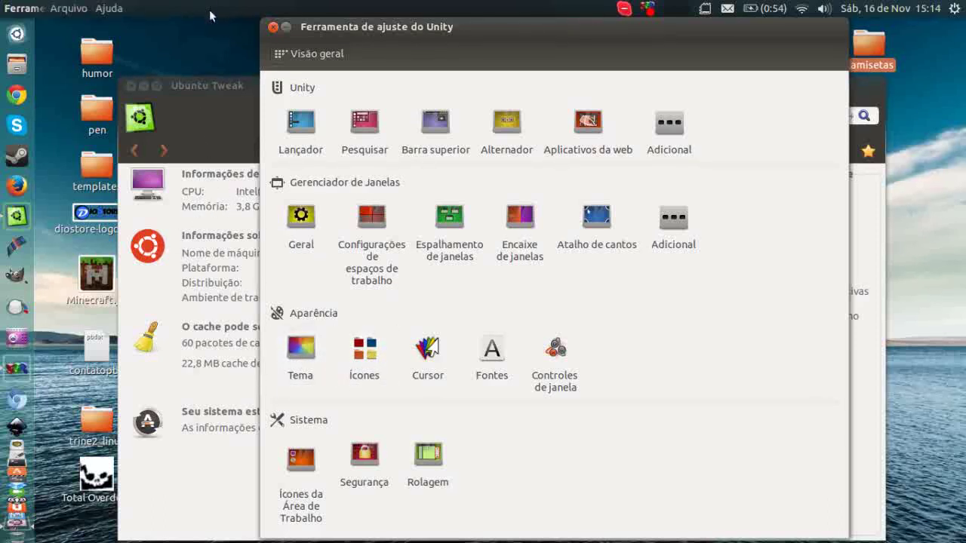
- Close Ferramenta de ajuste do Unity and open the Tema settings under Ajustes in Ubuntu Tweak, shown in a restored window
click(273, 27)
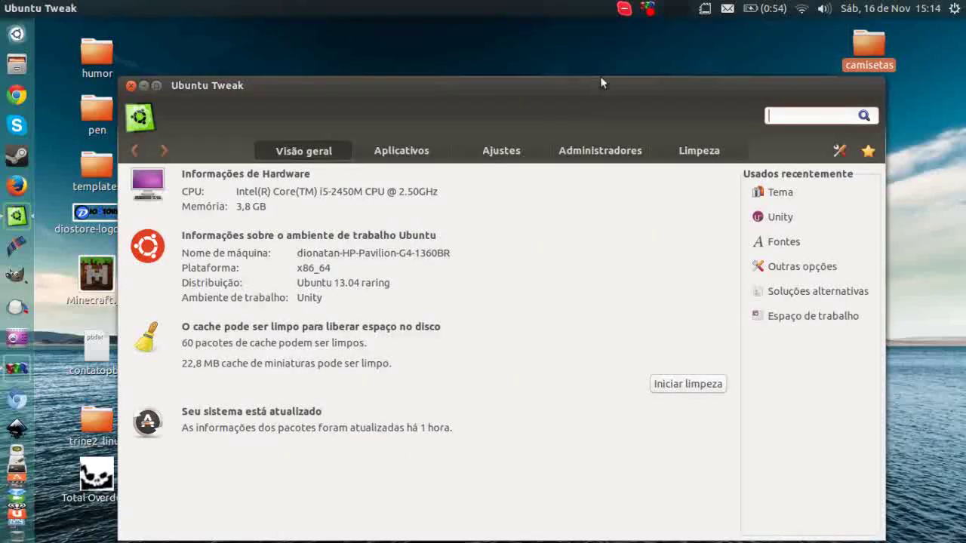
drag(582, 93, 578, 9)
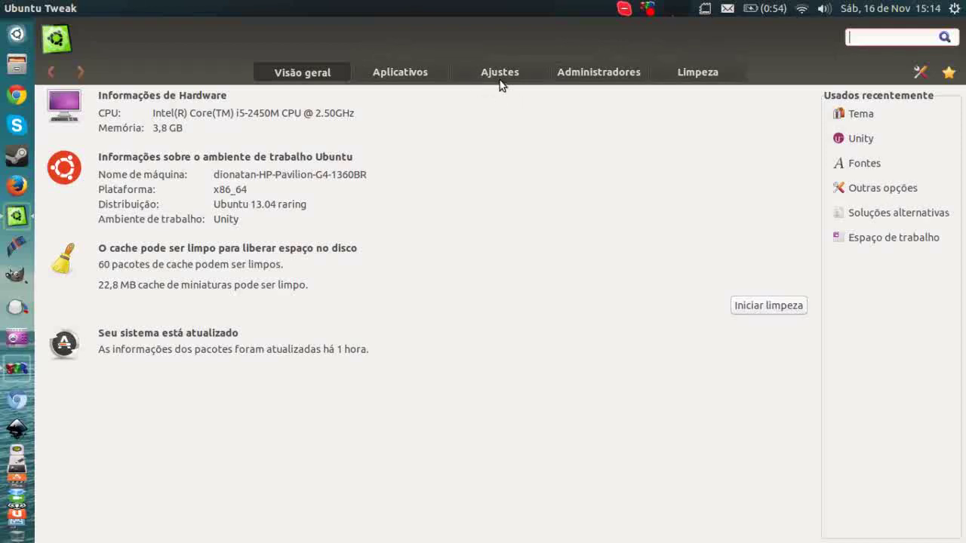
click(536, 72)
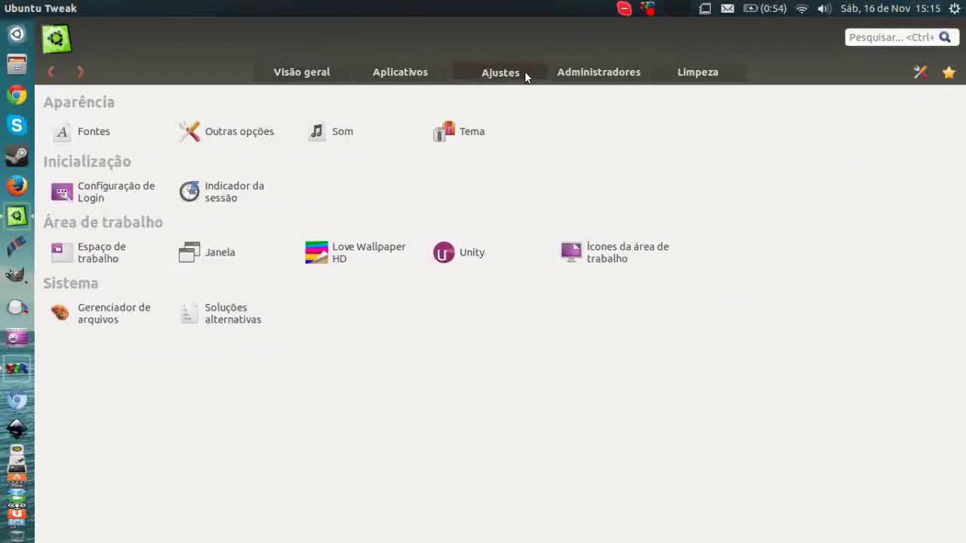
click(477, 141)
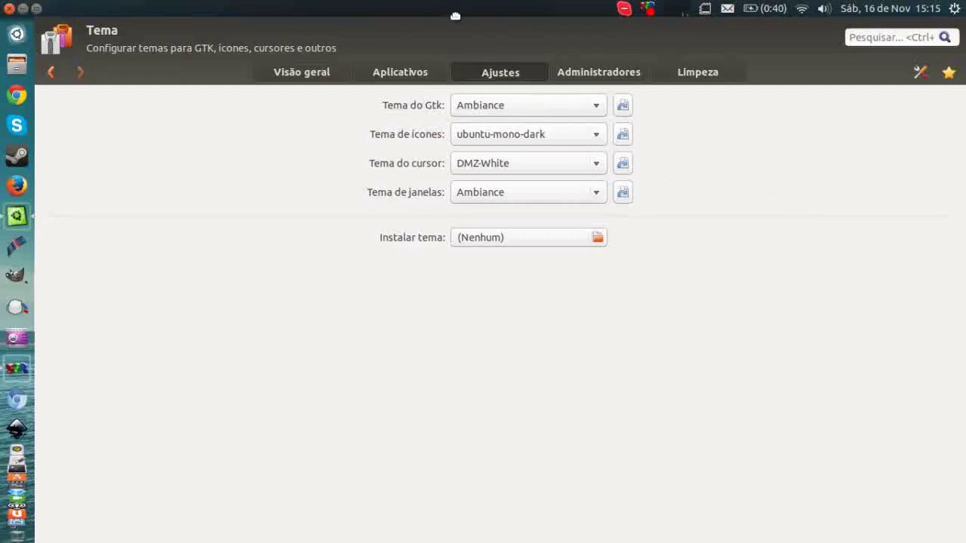
drag(459, 8, 527, 51)
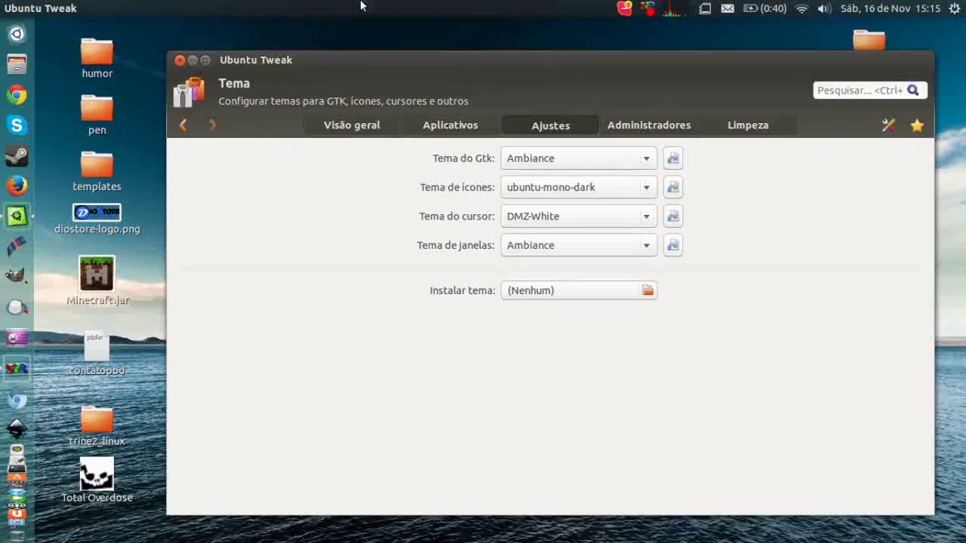
- Set the GTK theme to Uncomplicated and preview it in a file manager window showing the home folder
click(647, 159)
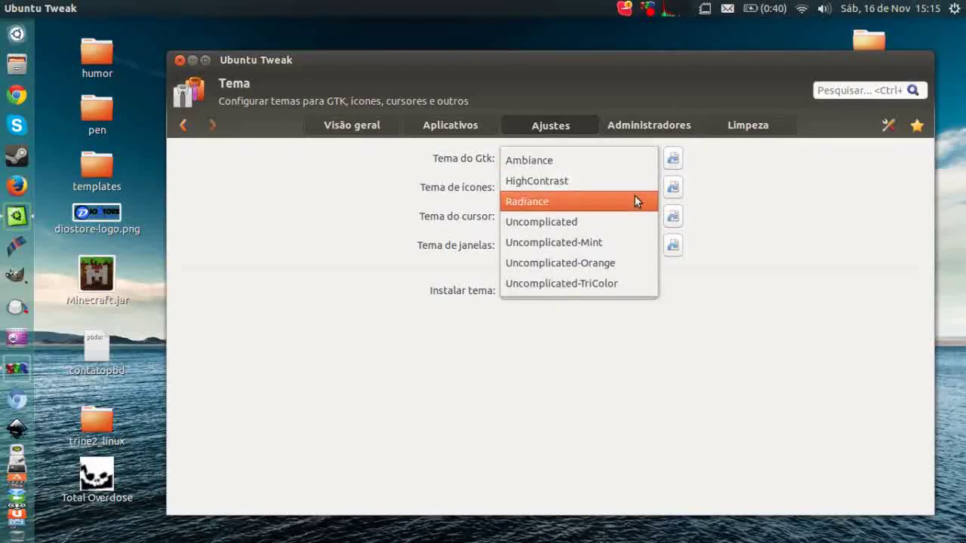
click(637, 219)
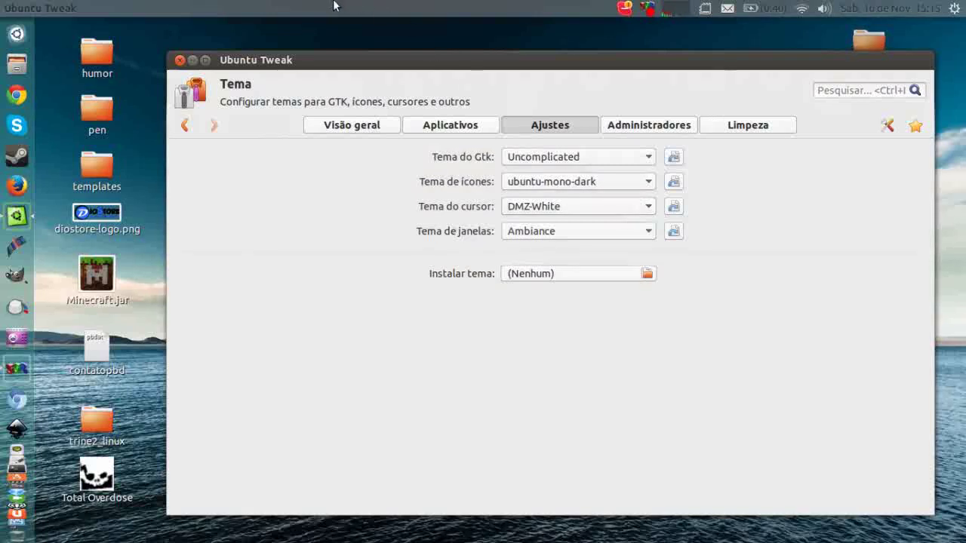
click(17, 67)
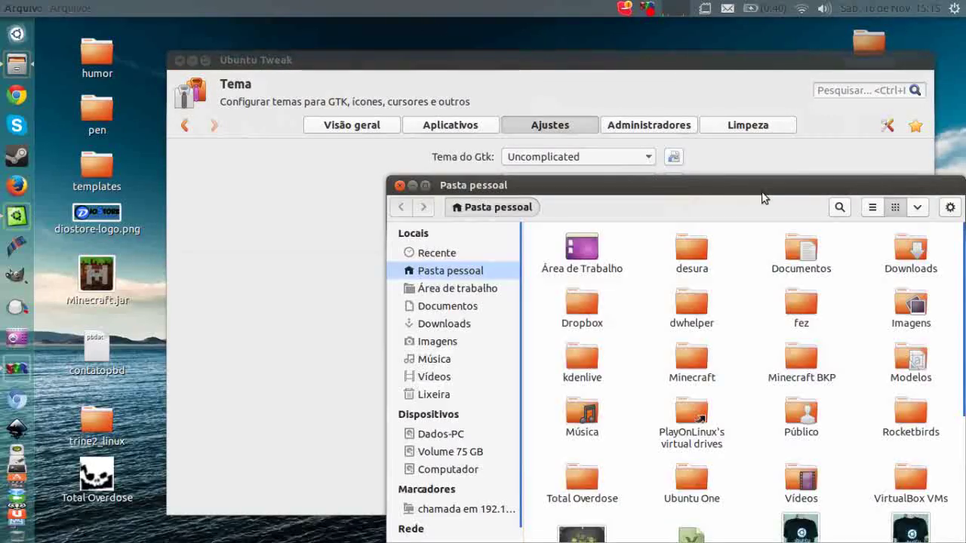
drag(763, 194, 761, 105)
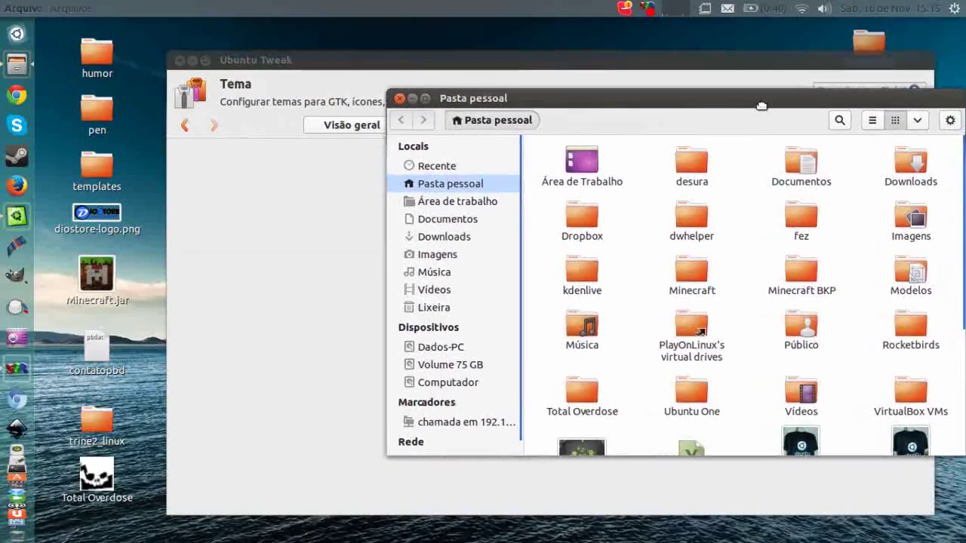
click(468, 198)
click(469, 188)
drag(543, 96, 558, 177)
- Set the GTK theme back to Ambiance, check it in the file manager, and close the file manager window
click(603, 156)
click(604, 156)
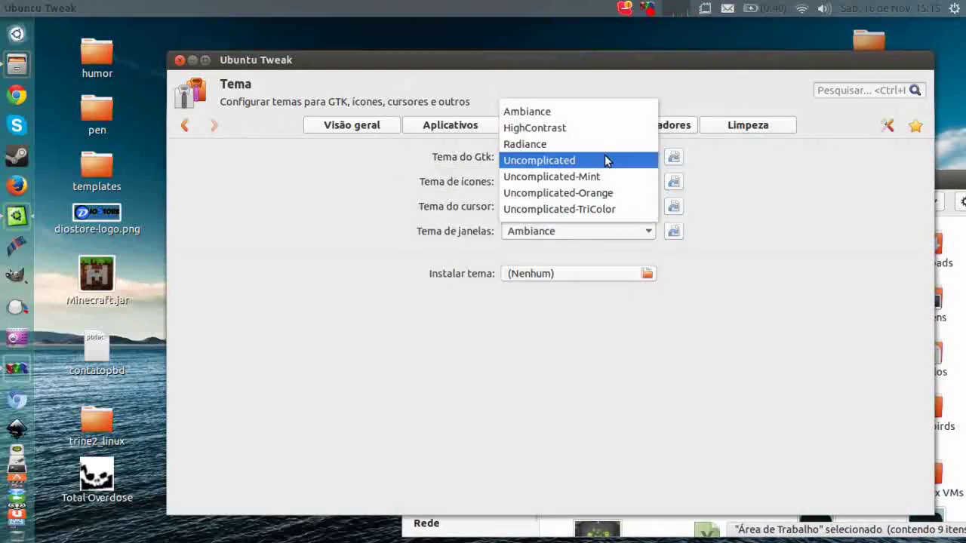
click(597, 111)
click(962, 185)
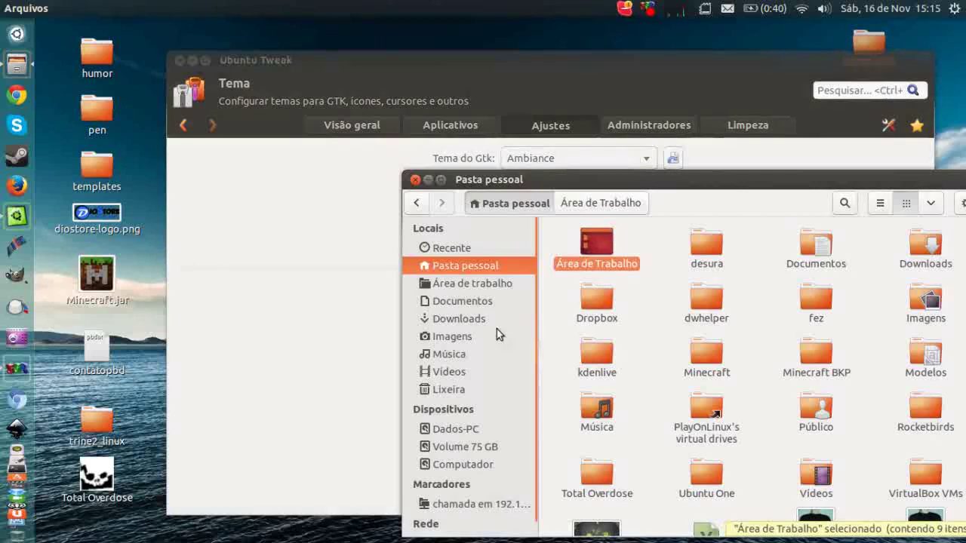
click(415, 180)
drag(725, 73, 667, 62)
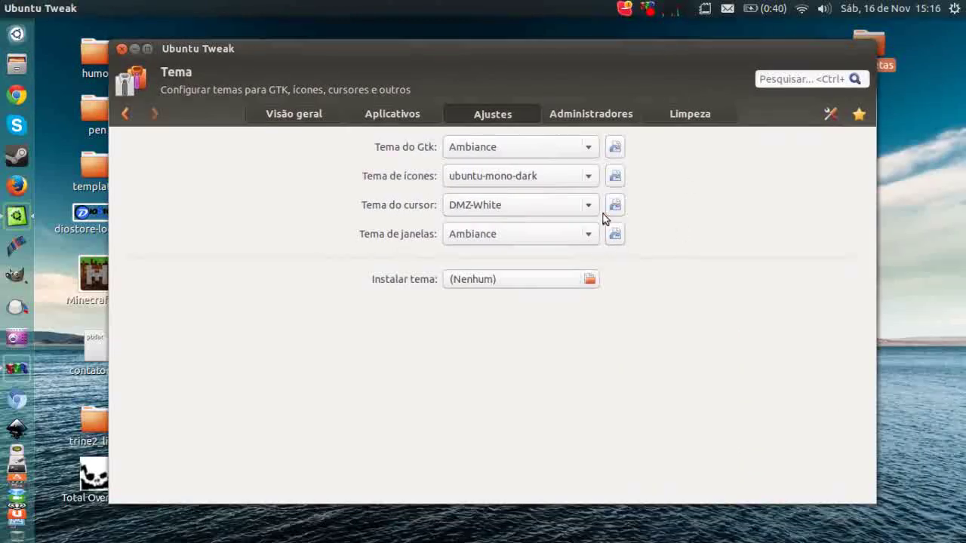
- Set the icon theme to Moka and preview its icons in the system indicators
click(591, 180)
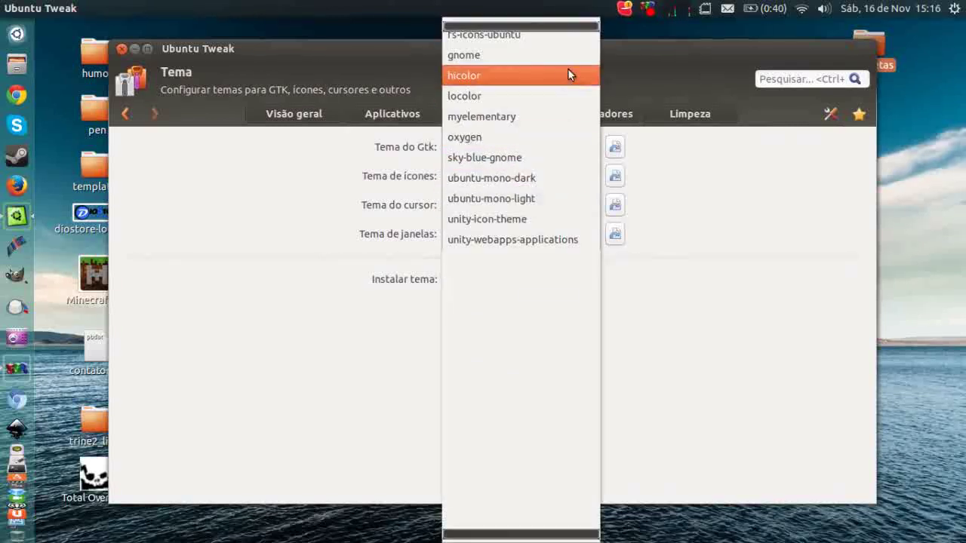
mouse_move(541, 29)
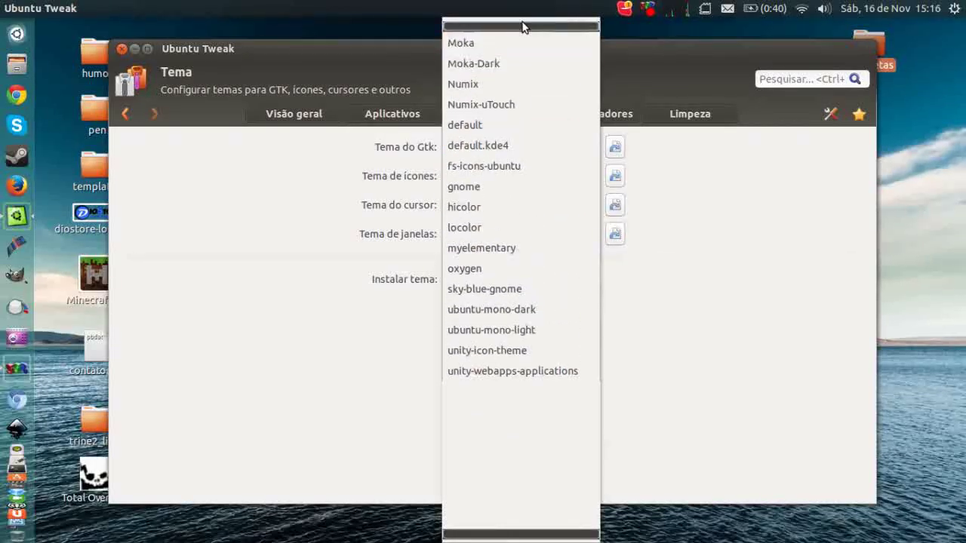
mouse_move(503, 538)
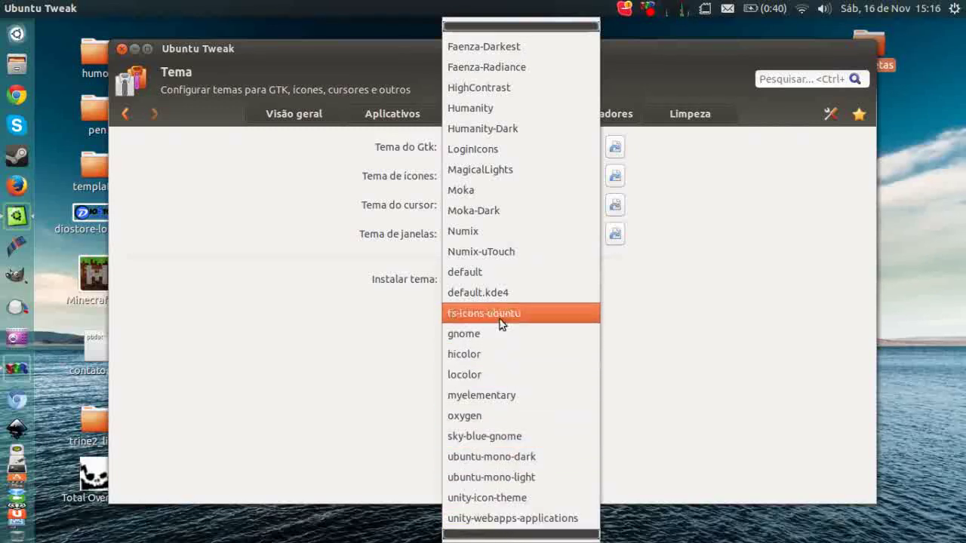
click(506, 193)
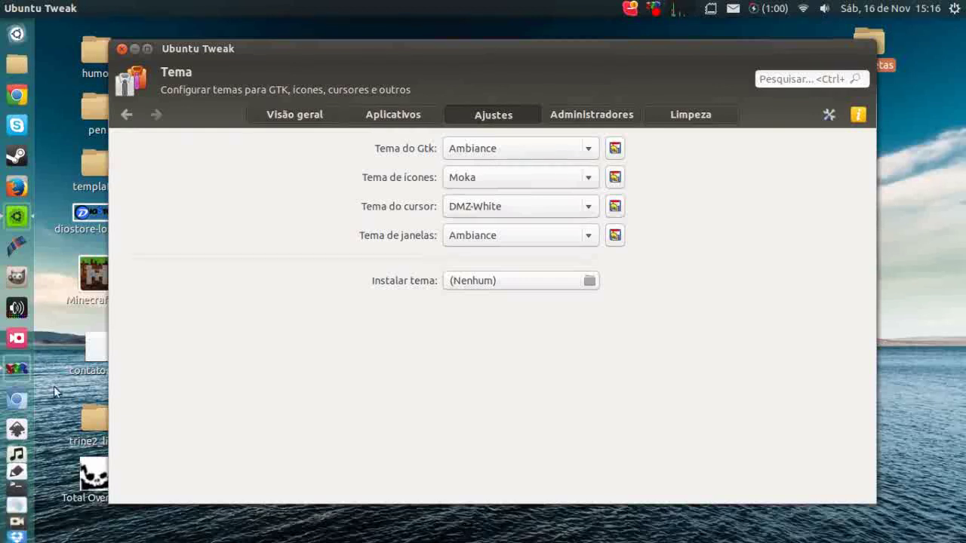
click(754, 8)
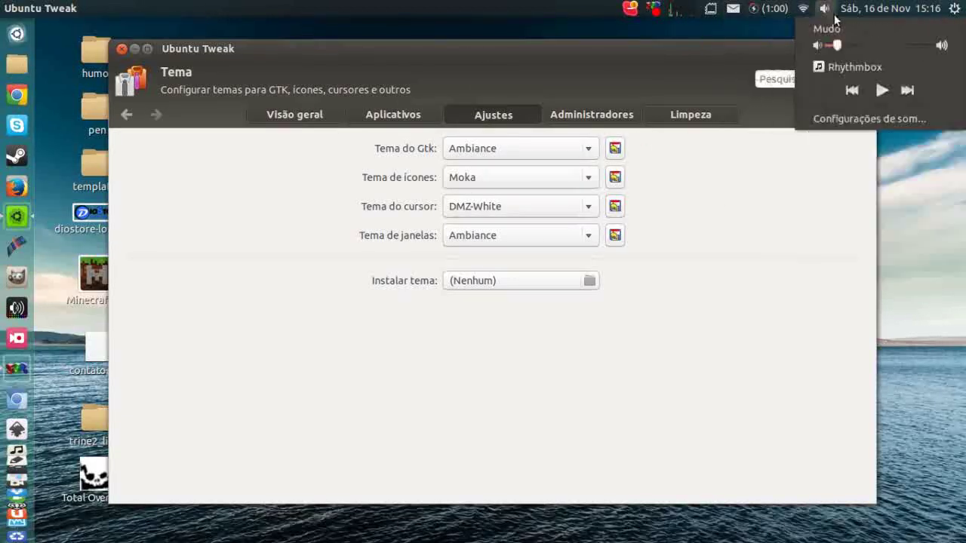
click(642, 55)
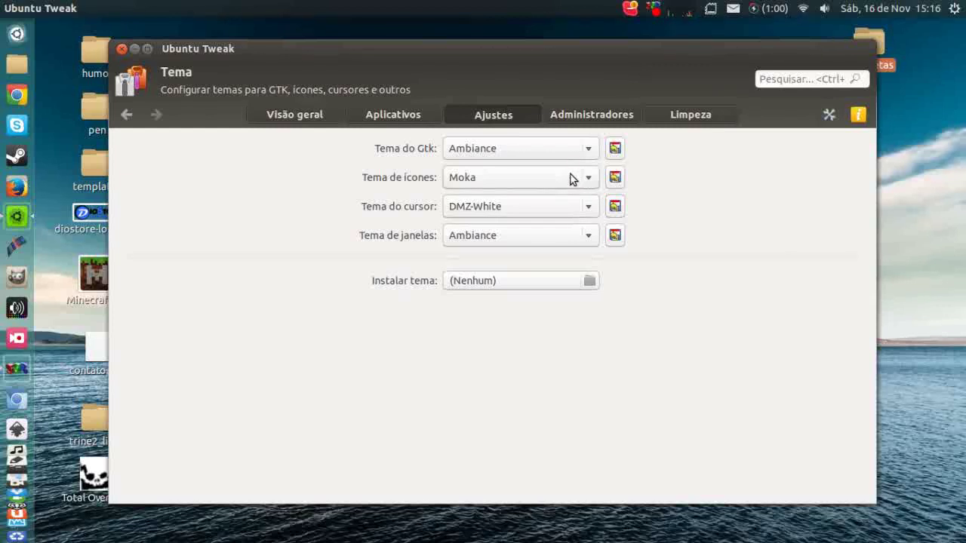
- Set the icon theme back to ubuntu-mono-dark
click(571, 178)
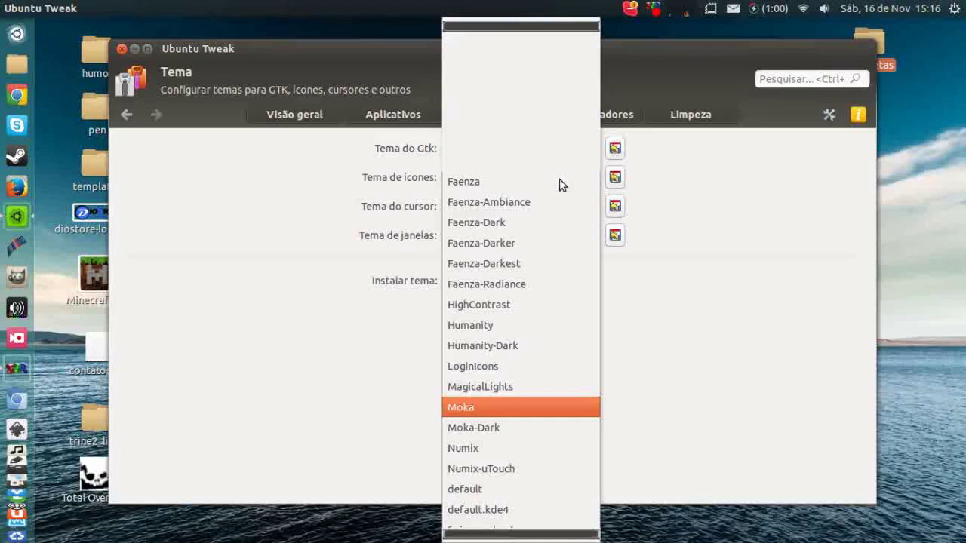
scroll(497, 427, down, 5)
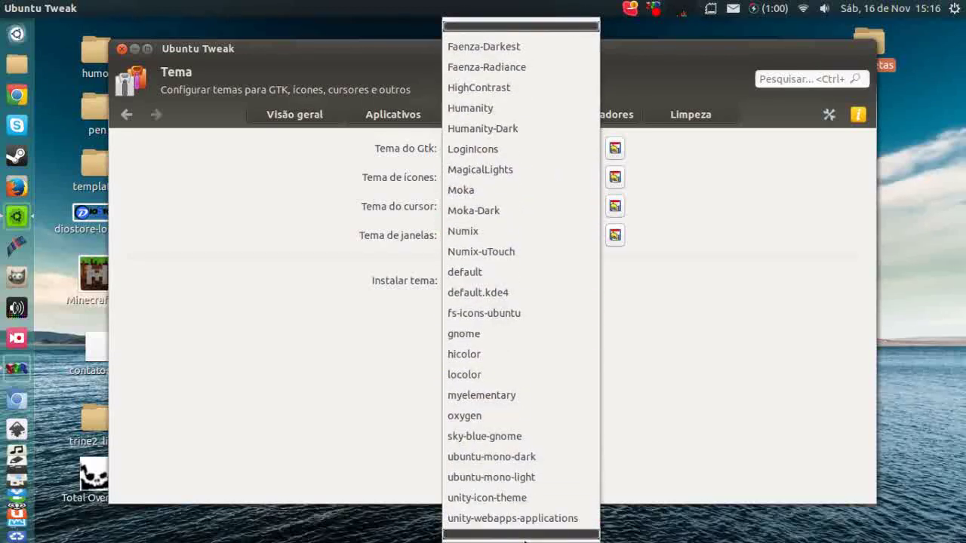
click(552, 463)
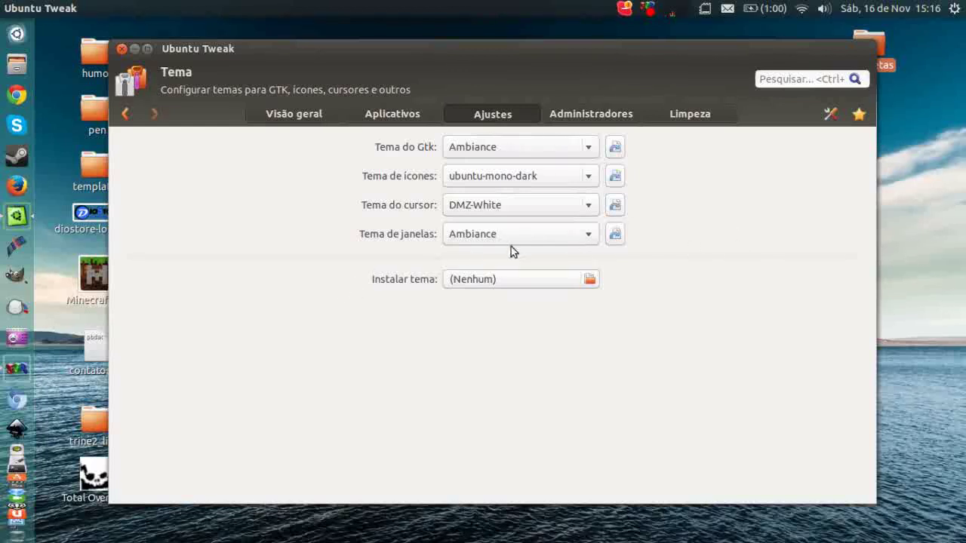
- Look through the available cursor themes and window themes, keeping DMZ-White for the cursor and Ambiance for the windows
click(590, 204)
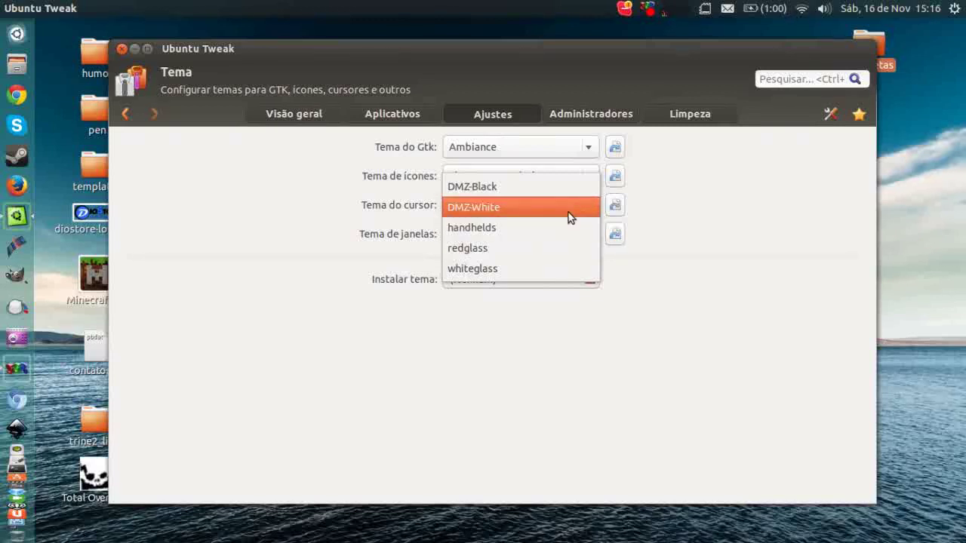
click(568, 212)
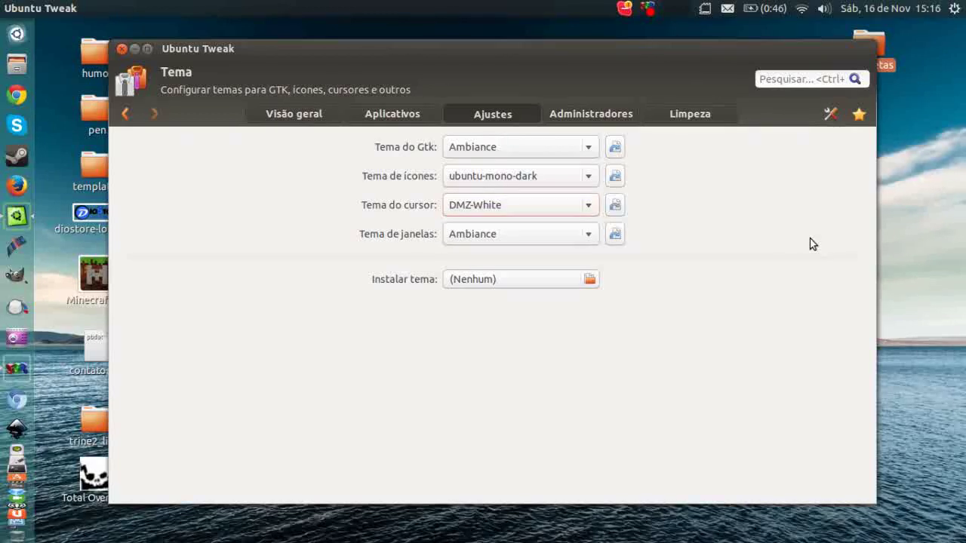
click(583, 240)
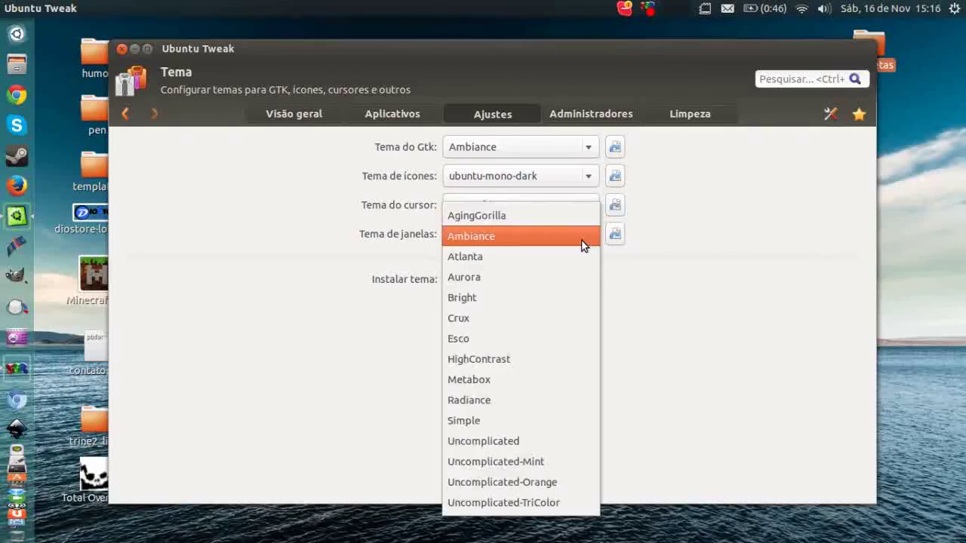
click(583, 241)
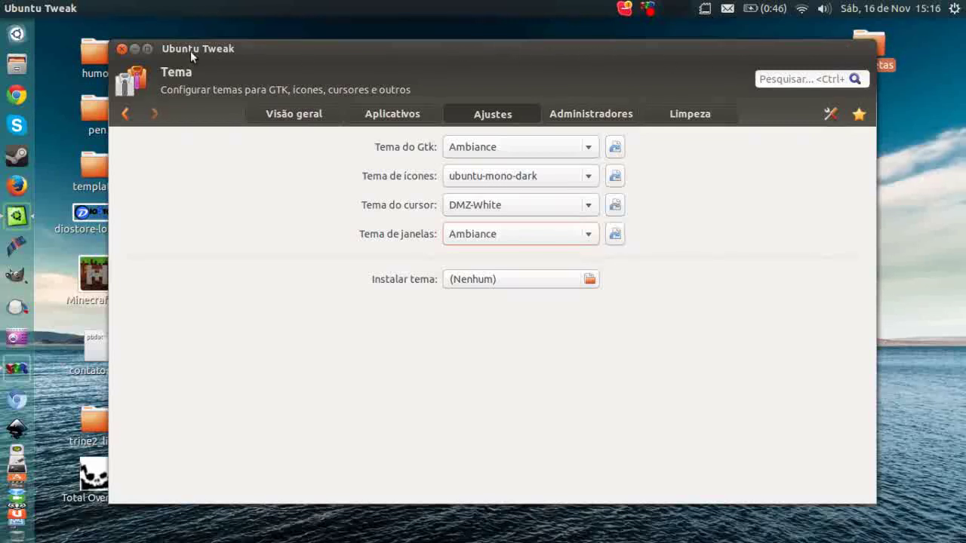
- Move the Ubuntu Tweak window around to show its title bar, and set the window theme to Uncomplicated
drag(192, 52, 304, 52)
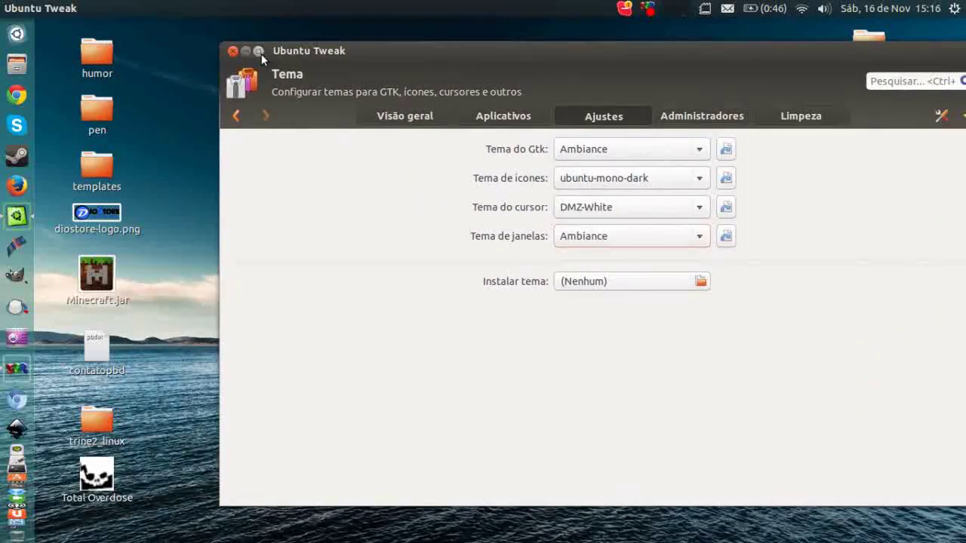
drag(570, 49, 464, 46)
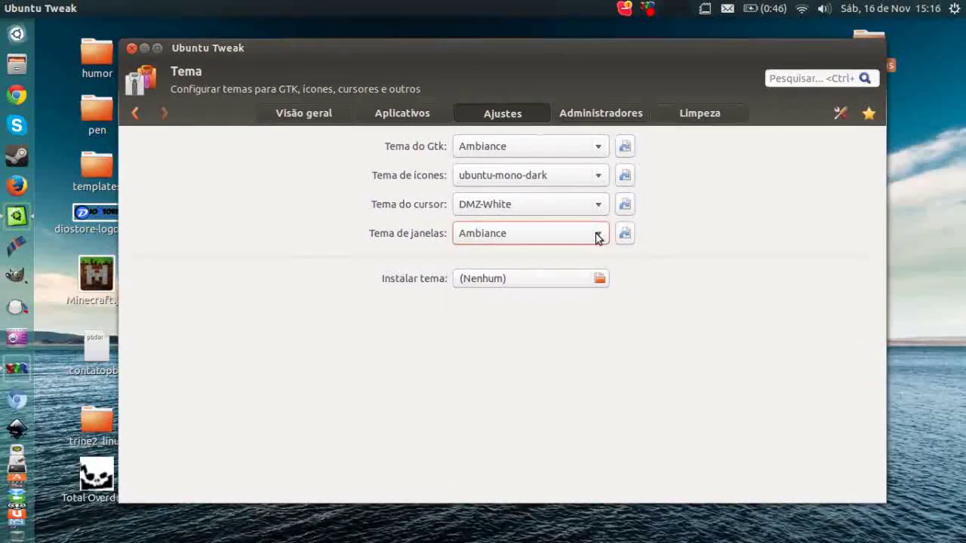
click(596, 234)
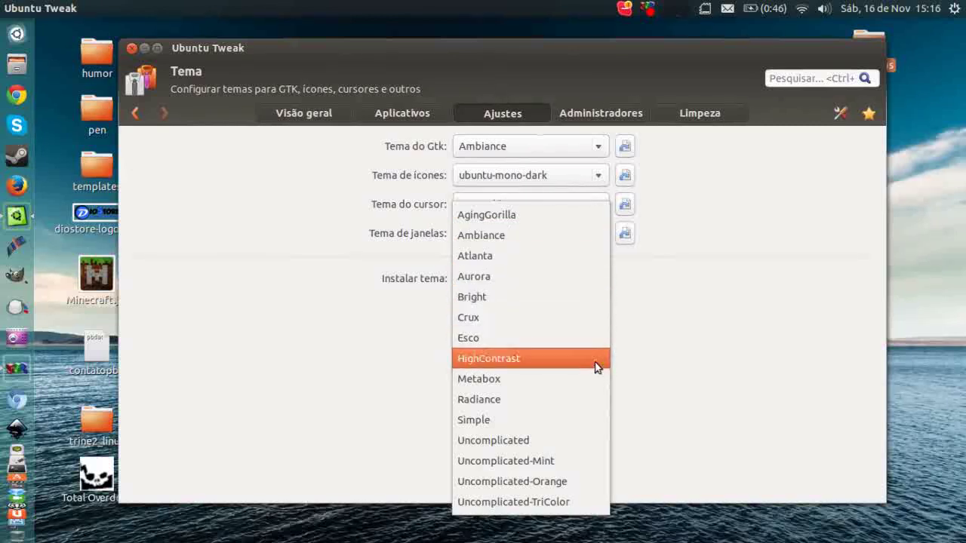
click(597, 437)
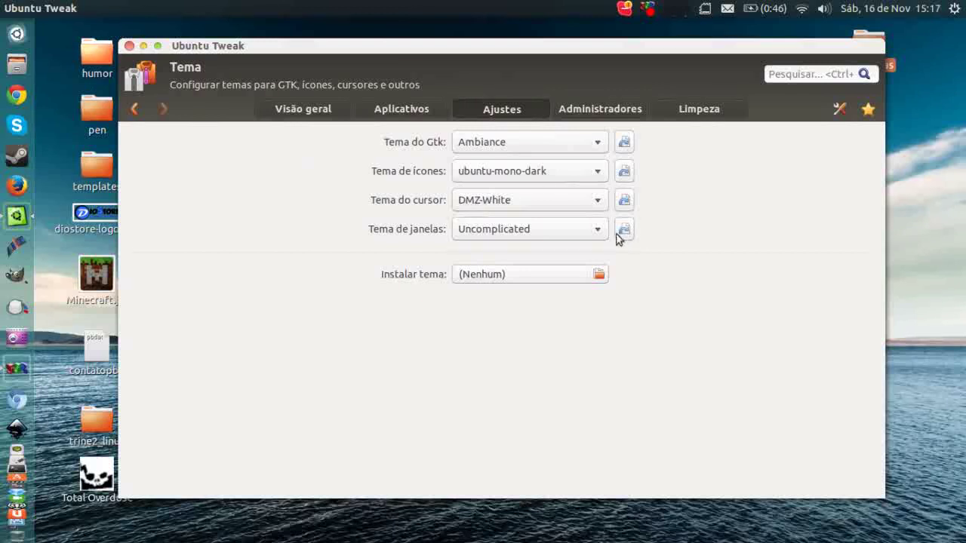
- Set the window theme back to Ambiance and check the title bar by moving the window around the desktop
click(598, 231)
click(561, 53)
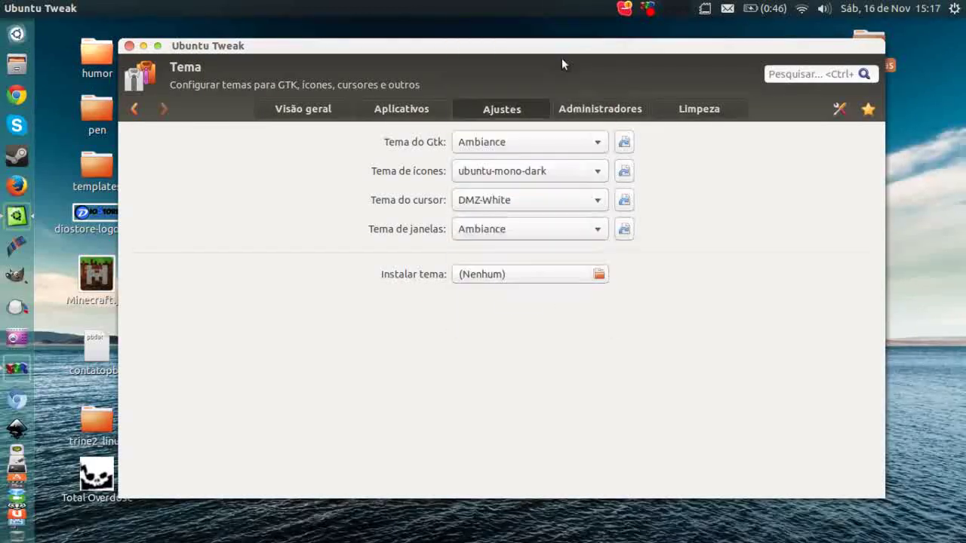
drag(541, 45, 564, 65)
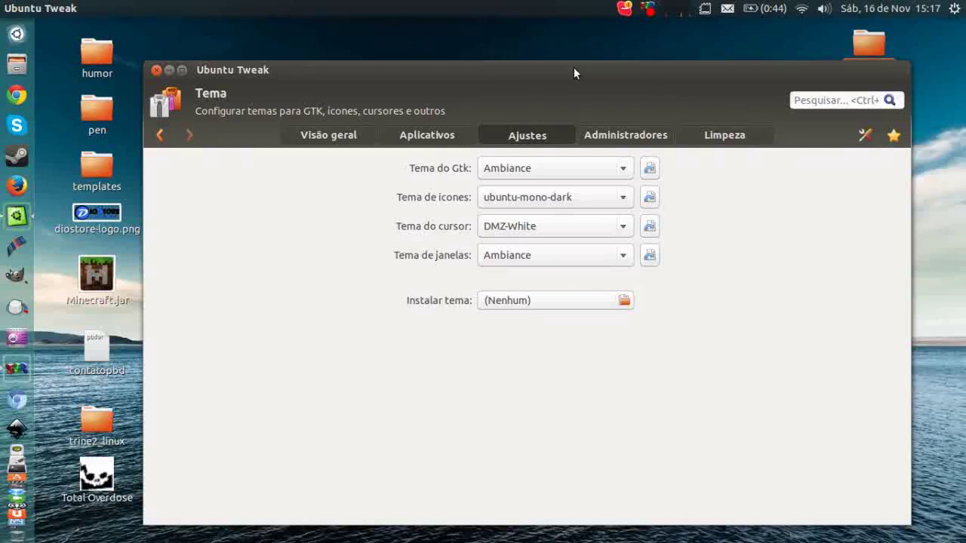
drag(574, 68, 555, 43)
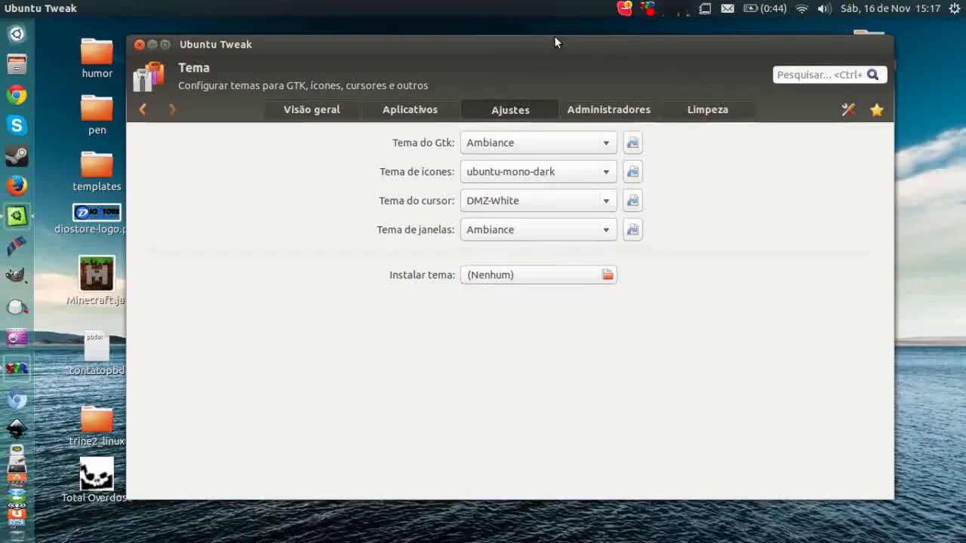